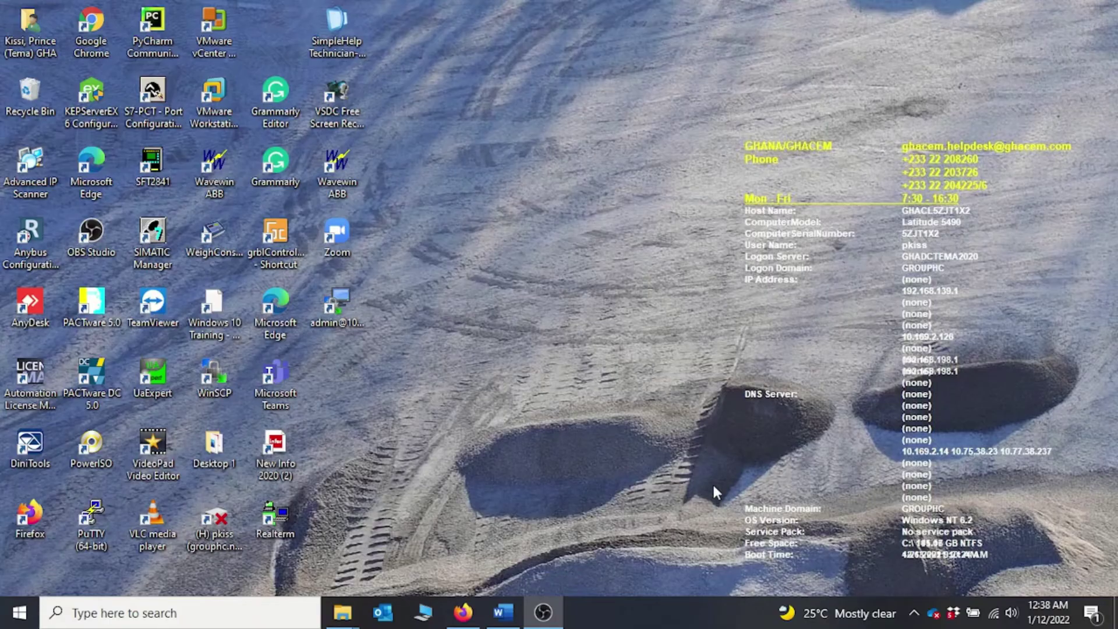
Search Google in Firefox for 'simatic step 7 download' and scroll to the lab4sys Step7 5.6 result
{"action": "left_click", "coordinate": [464, 613]}
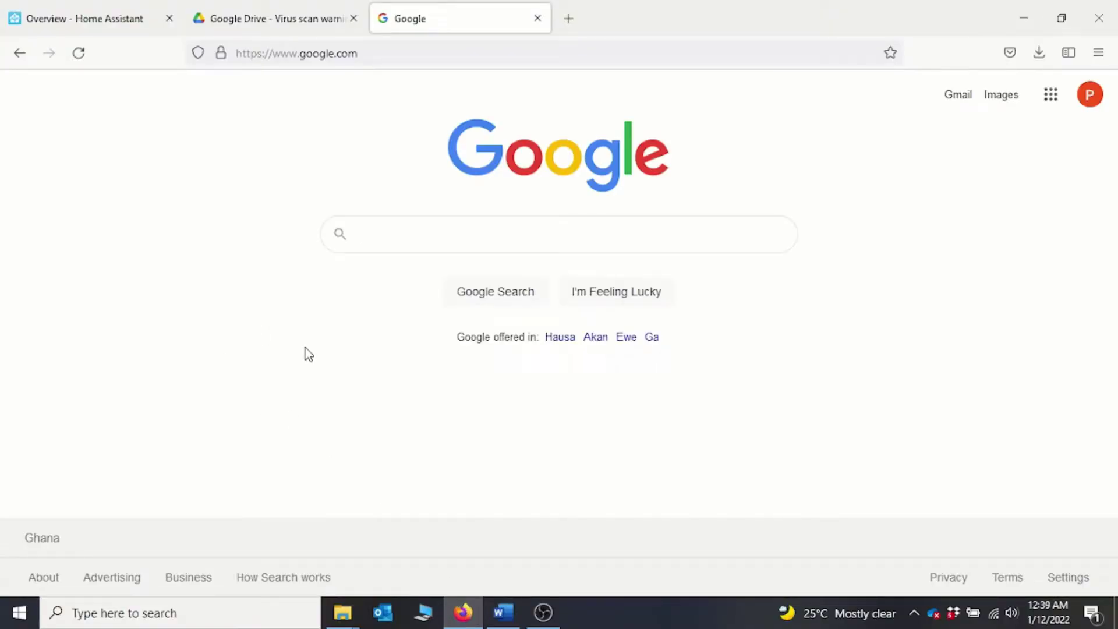
{"action": "type", "text": "sima"}
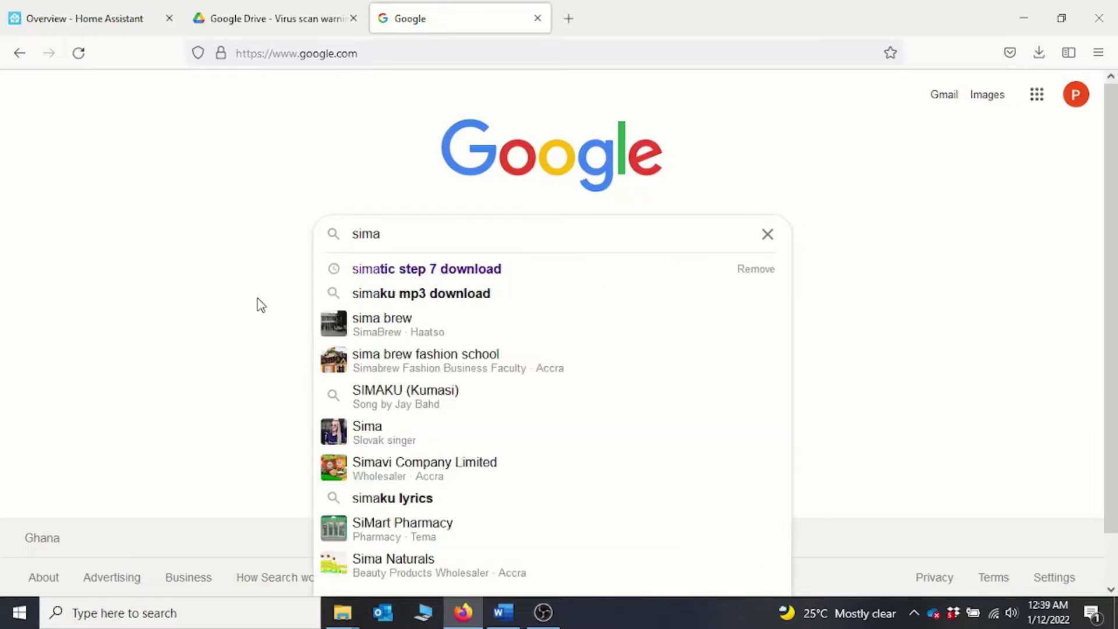
{"action": "left_click", "coordinate": [457, 268]}
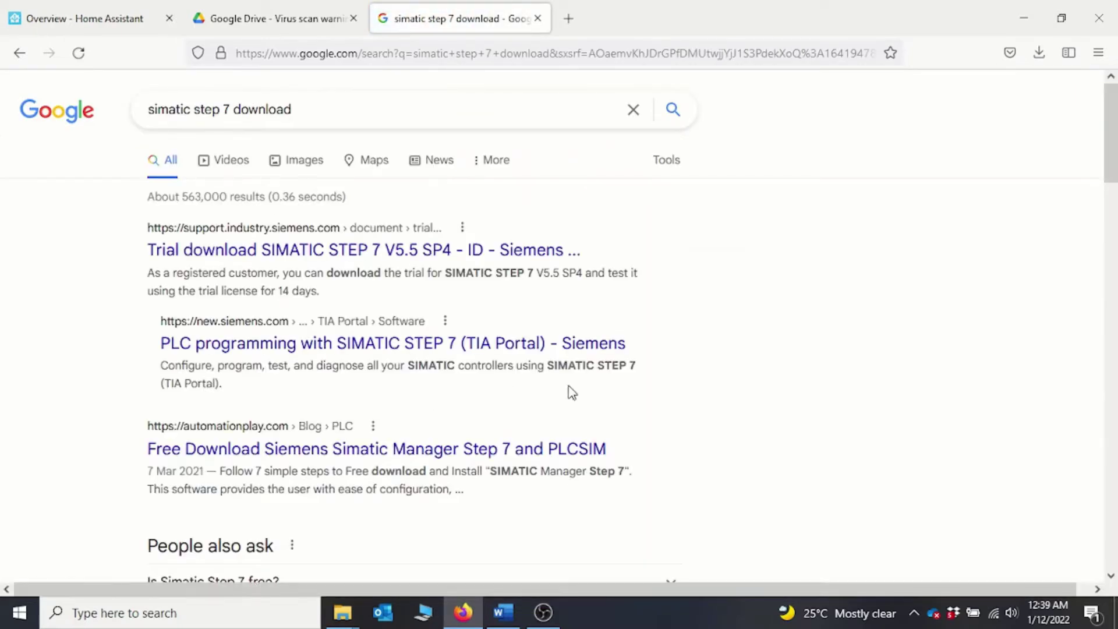
{"action": "scroll", "coordinate": [569, 391], "scroll_direction": "down", "scroll_amount": 3}
{"action": "scroll", "coordinate": [570, 394], "scroll_direction": "down", "scroll_amount": 5}
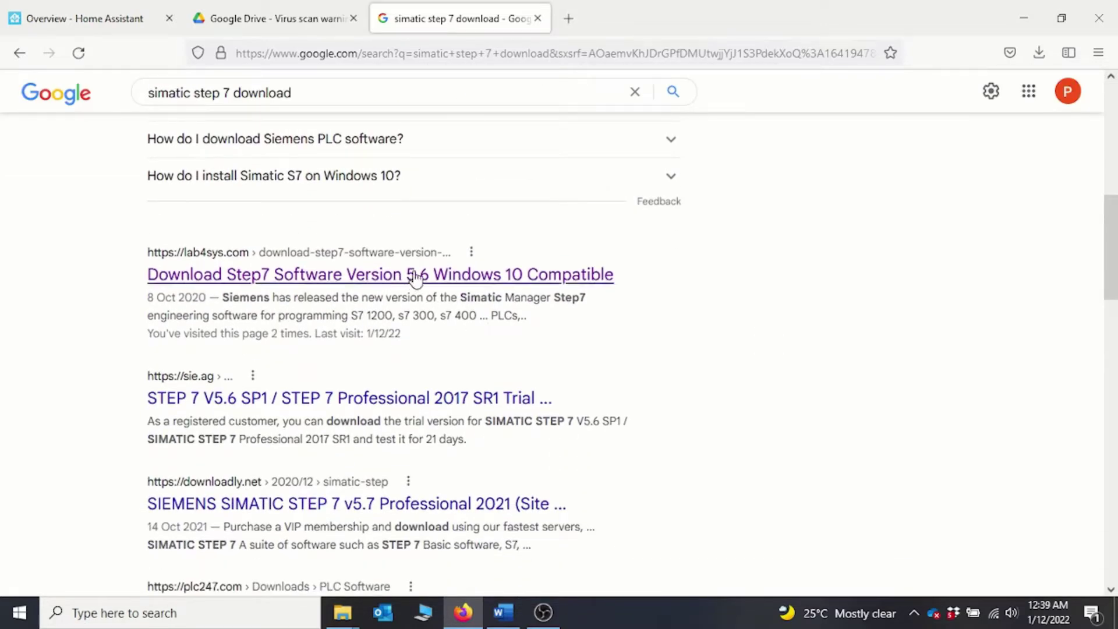
Open the lab4sys Step7 Version 5.6 article and follow its DOWNLOAD link to Google Drive
{"action": "left_click", "coordinate": [439, 281]}
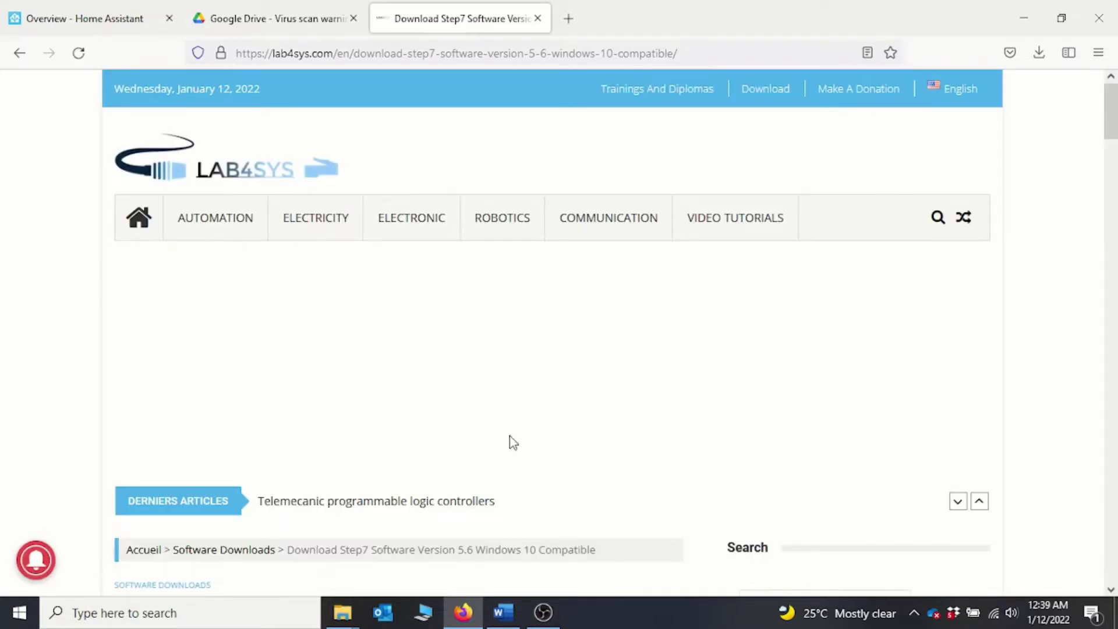
{"action": "scroll", "coordinate": [563, 413], "scroll_direction": "down", "scroll_amount": 15}
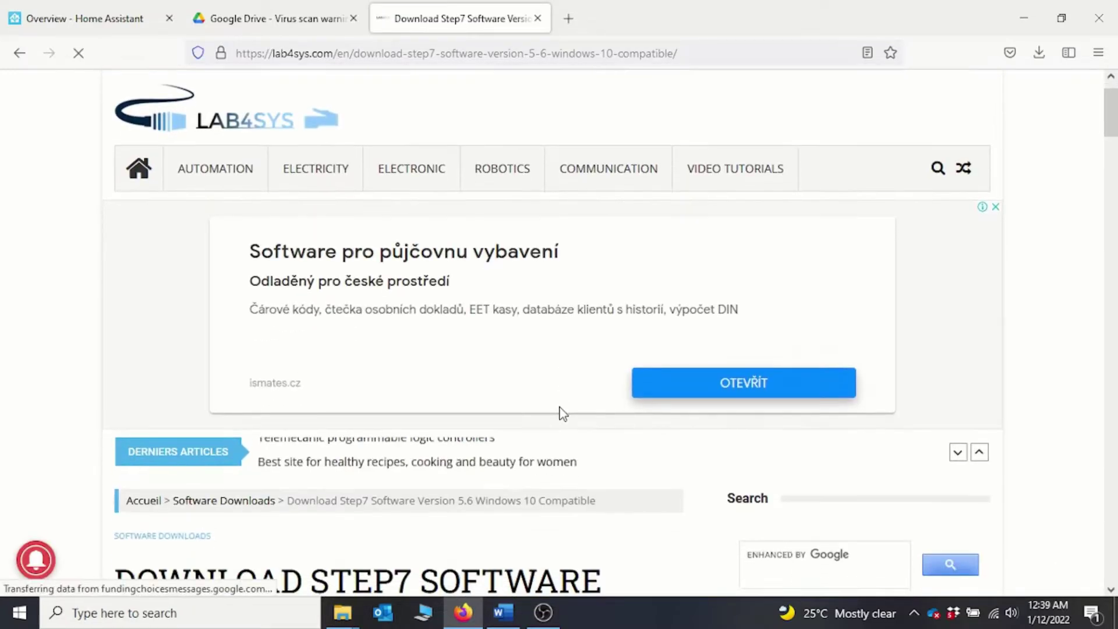
{"action": "scroll", "coordinate": [563, 414], "scroll_direction": "down", "scroll_amount": 7}
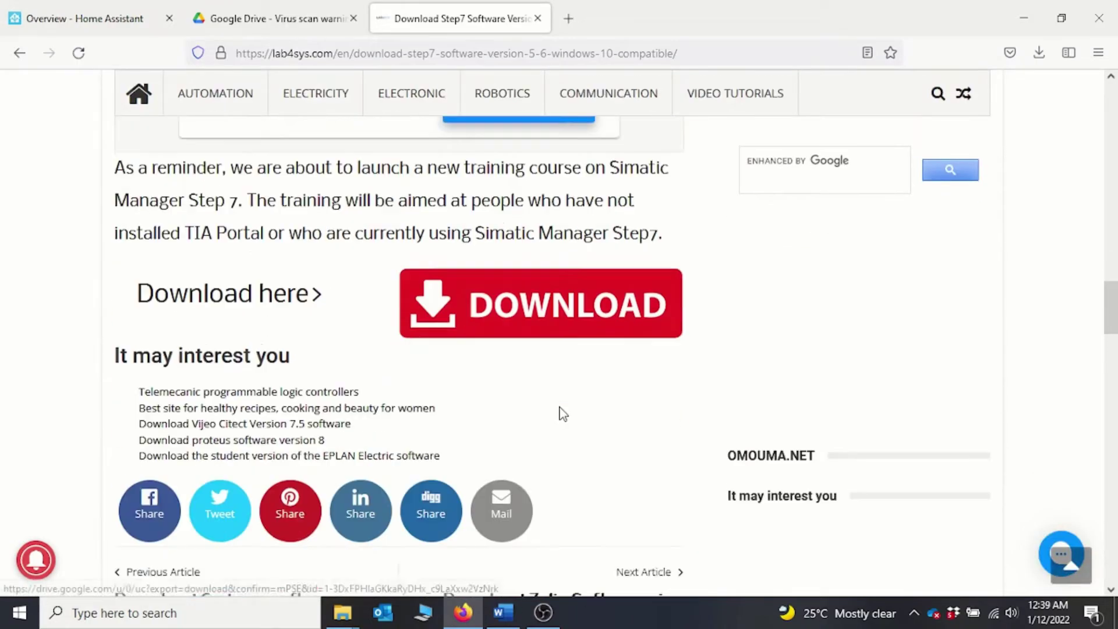
{"action": "scroll", "coordinate": [559, 412], "scroll_direction": "up", "scroll_amount": 3}
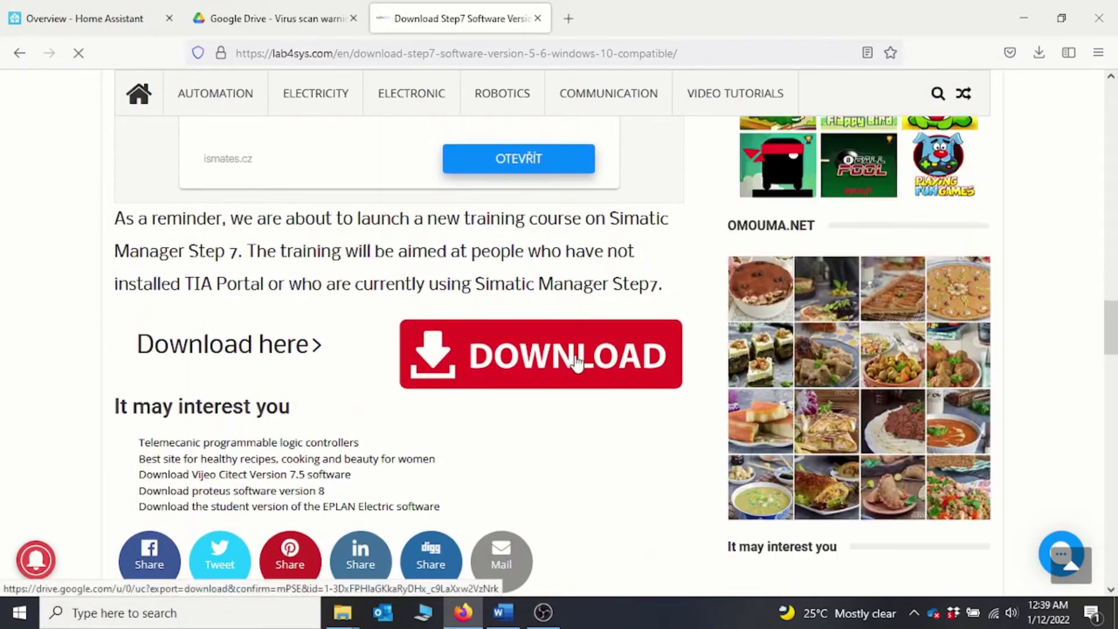
{"action": "scroll", "coordinate": [614, 449], "scroll_direction": "down", "scroll_amount": 3}
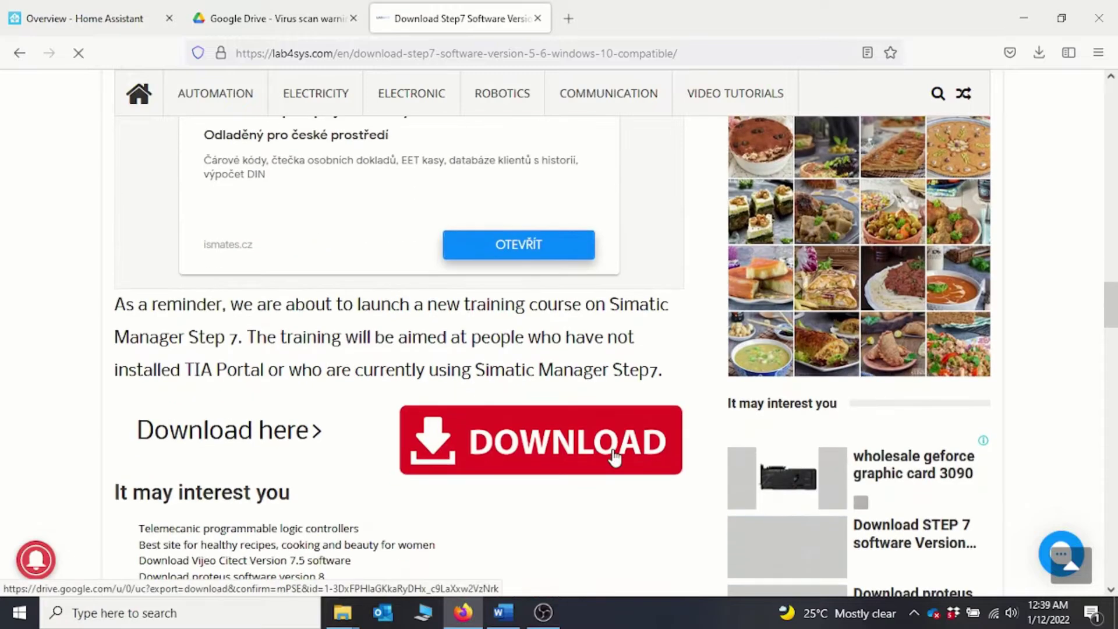
{"action": "left_click", "coordinate": [537, 437]}
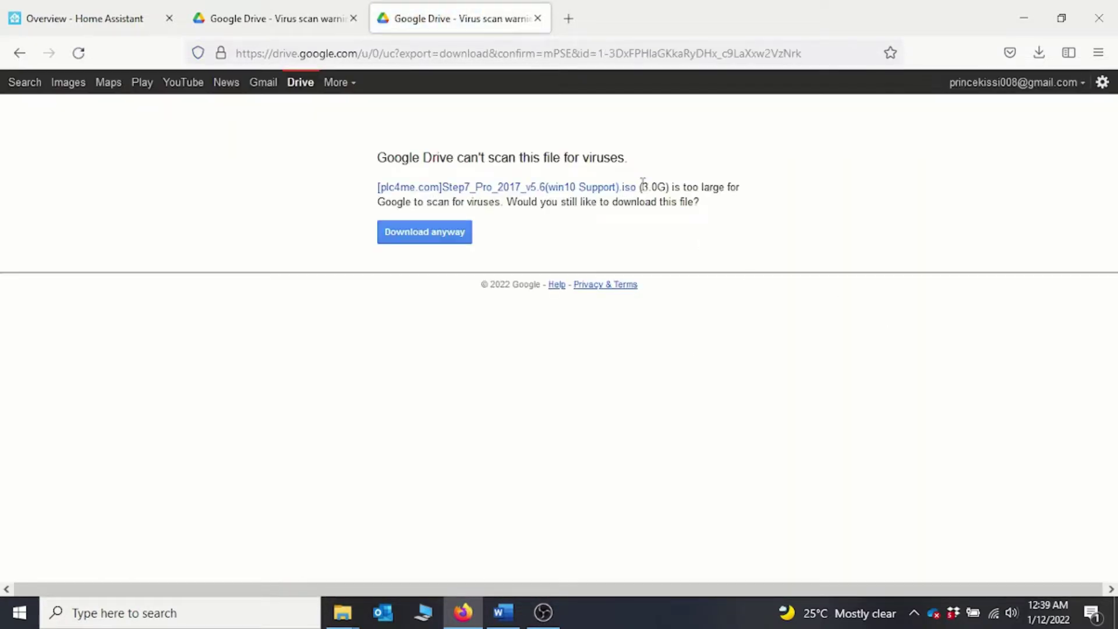
Save the 3.0 GB Step7_Pro_2017_v5.6 ISO to disk, bypassing Google Drive's virus-scan warning
{"action": "left_click", "coordinate": [399, 237]}
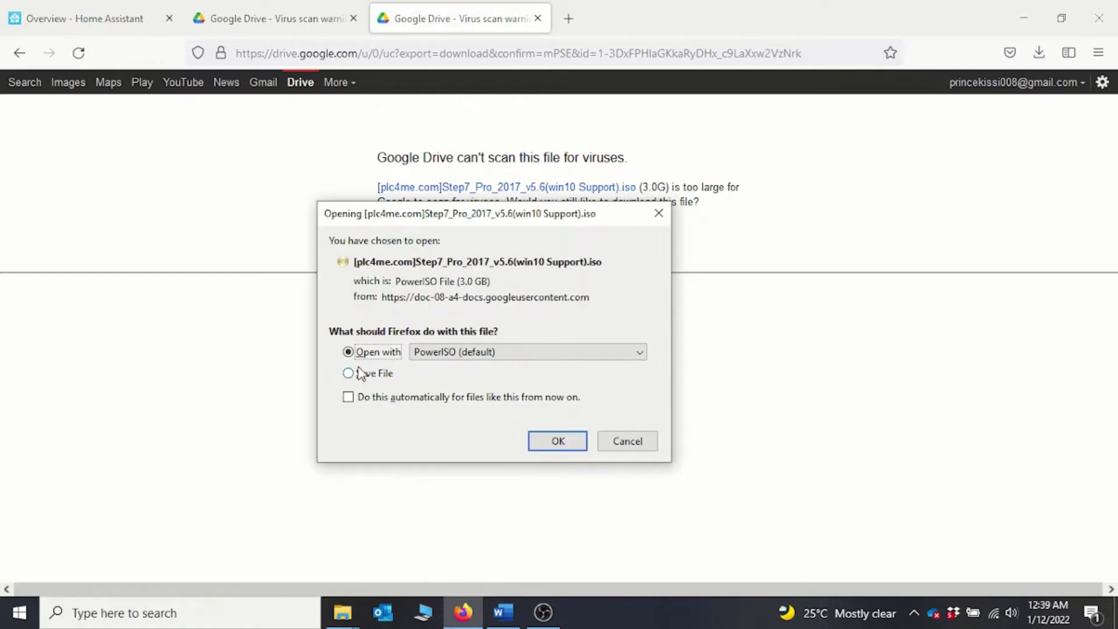
{"action": "left_click", "coordinate": [352, 374]}
{"action": "left_click", "coordinate": [560, 442]}
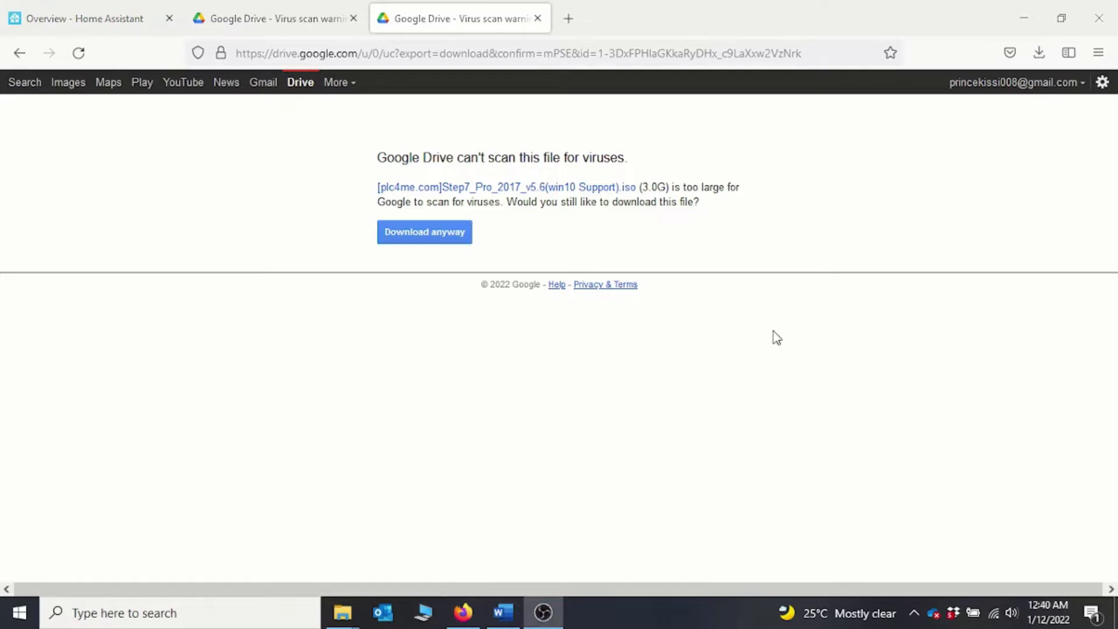
Minimize the browser and open the STEP 7 Profesional_2017_SR4 V5.6 folder in File Explorer
{"action": "left_click", "coordinate": [1025, 21]}
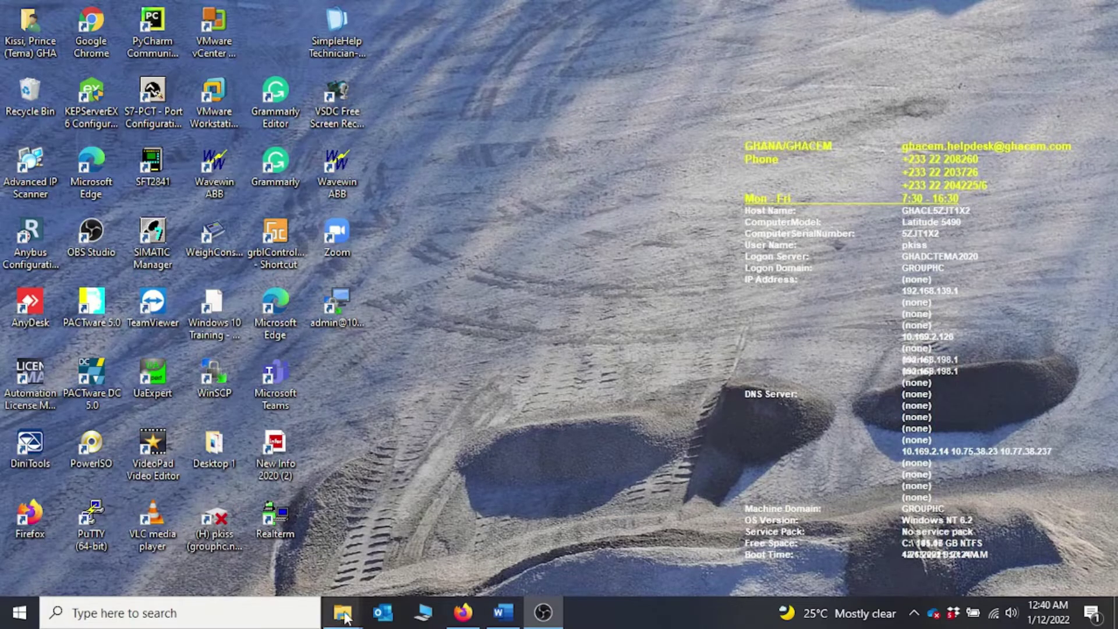
{"action": "mouse_move", "coordinate": [341, 617]}
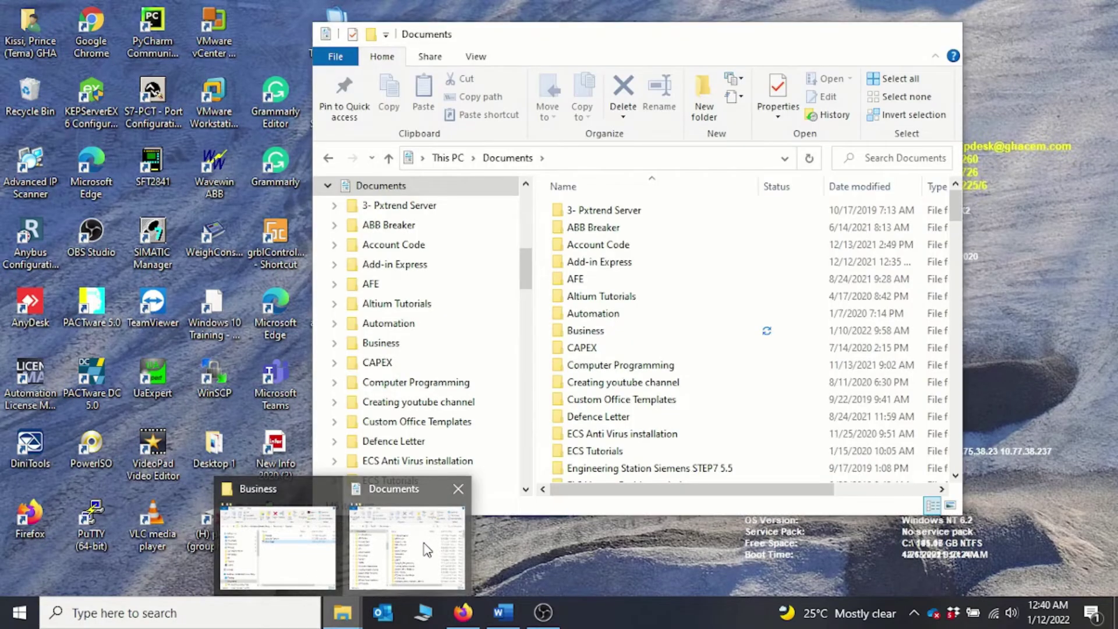
{"action": "left_click", "coordinate": [424, 543]}
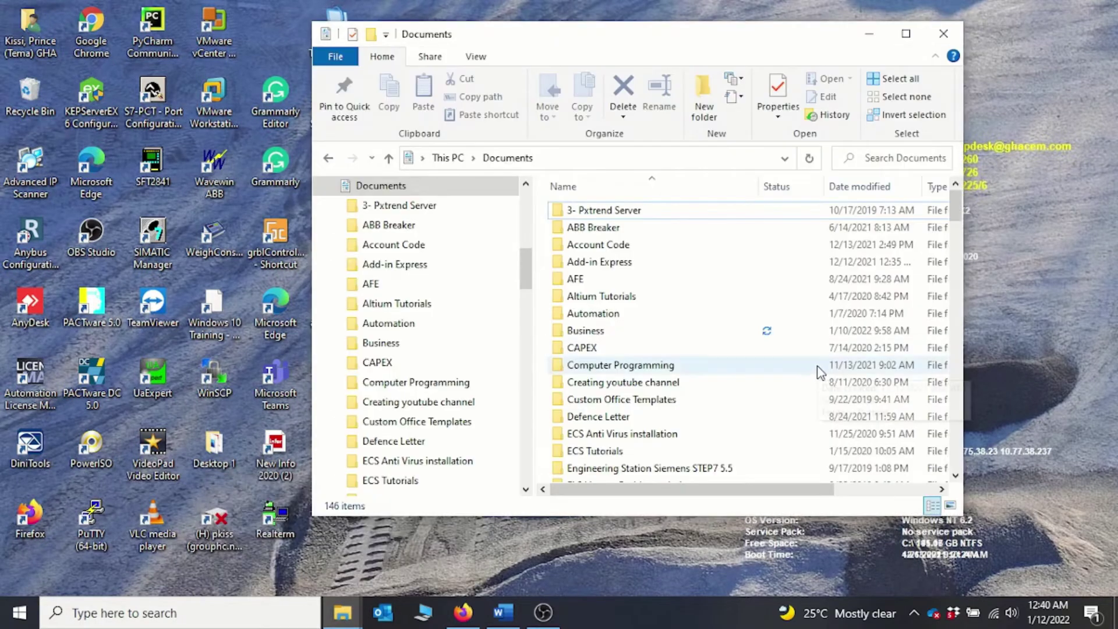
{"action": "scroll", "coordinate": [791, 376], "scroll_direction": "down", "scroll_amount": 1}
{"action": "mouse_move", "coordinate": [663, 421]}
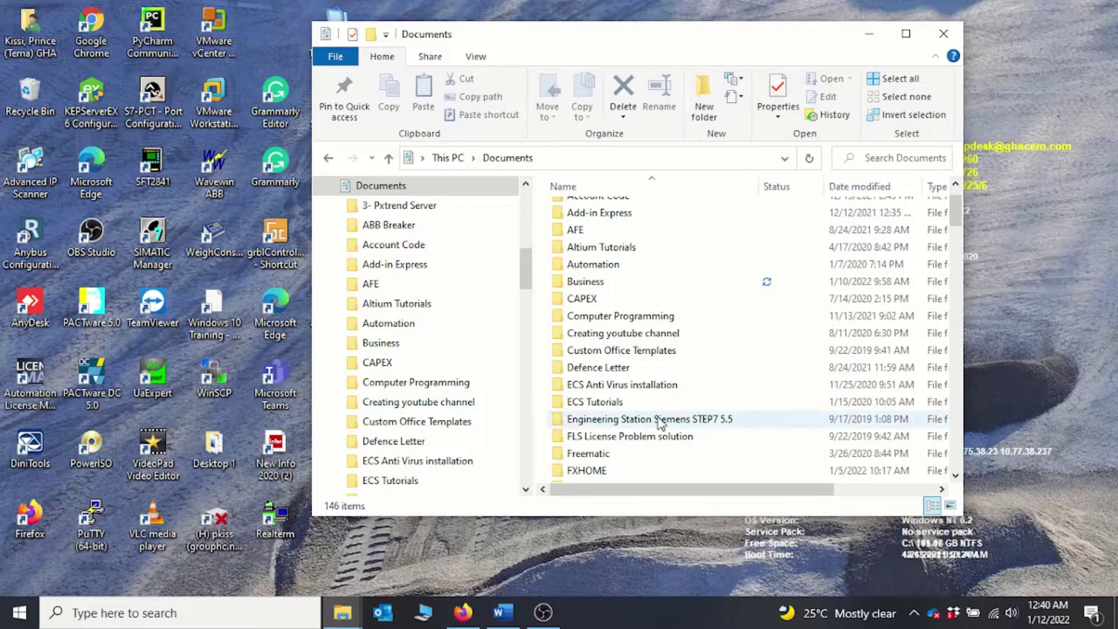
{"action": "scroll", "coordinate": [643, 449], "scroll_direction": "down", "scroll_amount": 7}
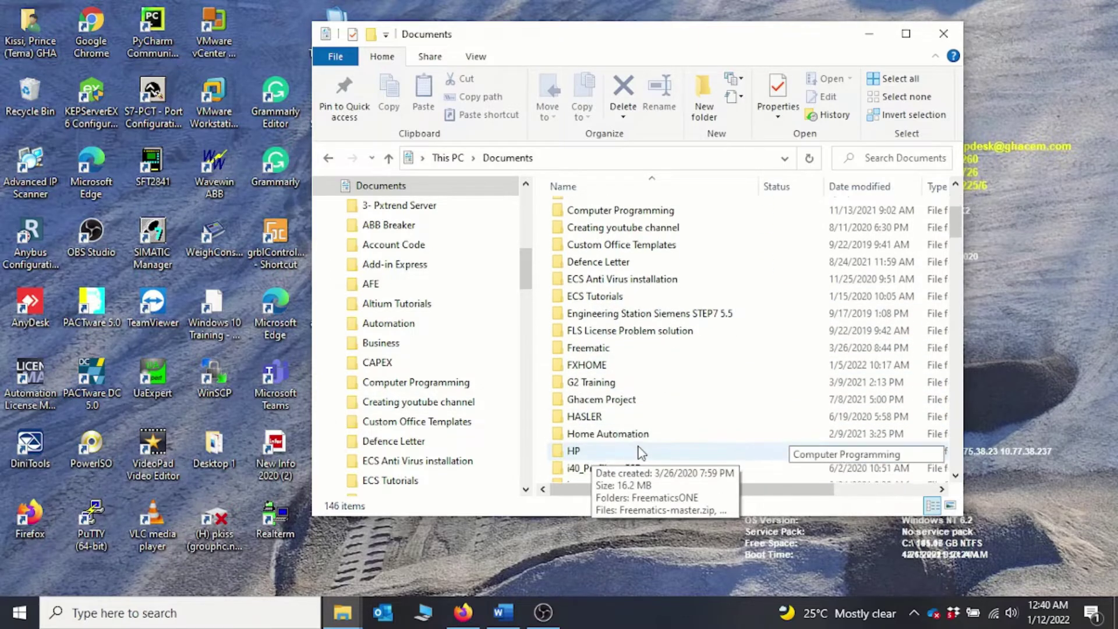
{"action": "scroll", "coordinate": [641, 453], "scroll_direction": "down", "scroll_amount": 12}
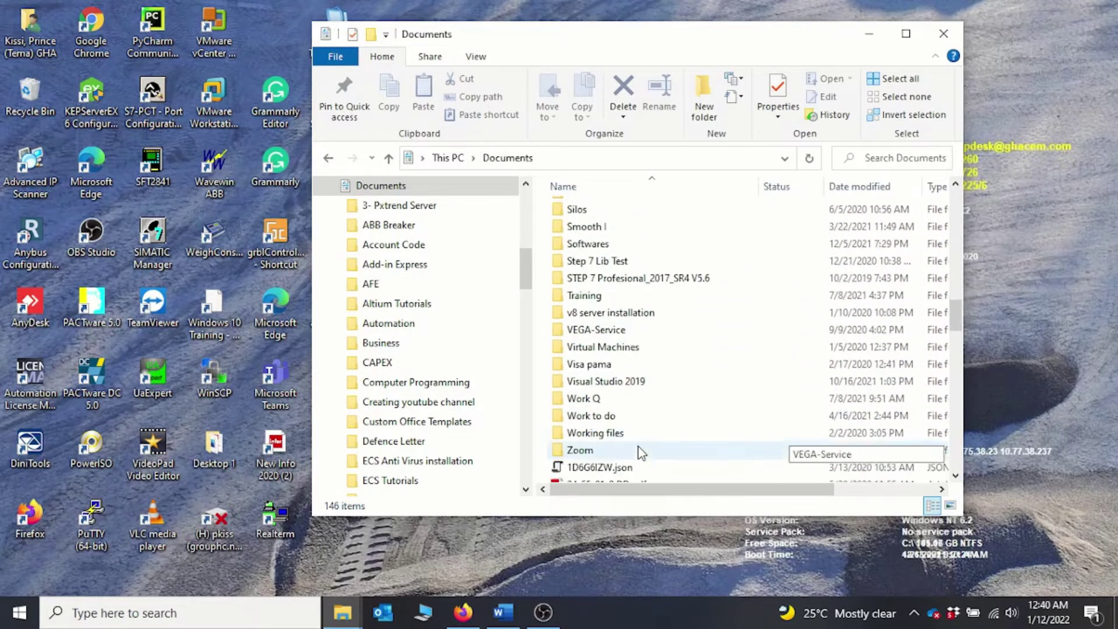
{"action": "double_click", "coordinate": [645, 284]}
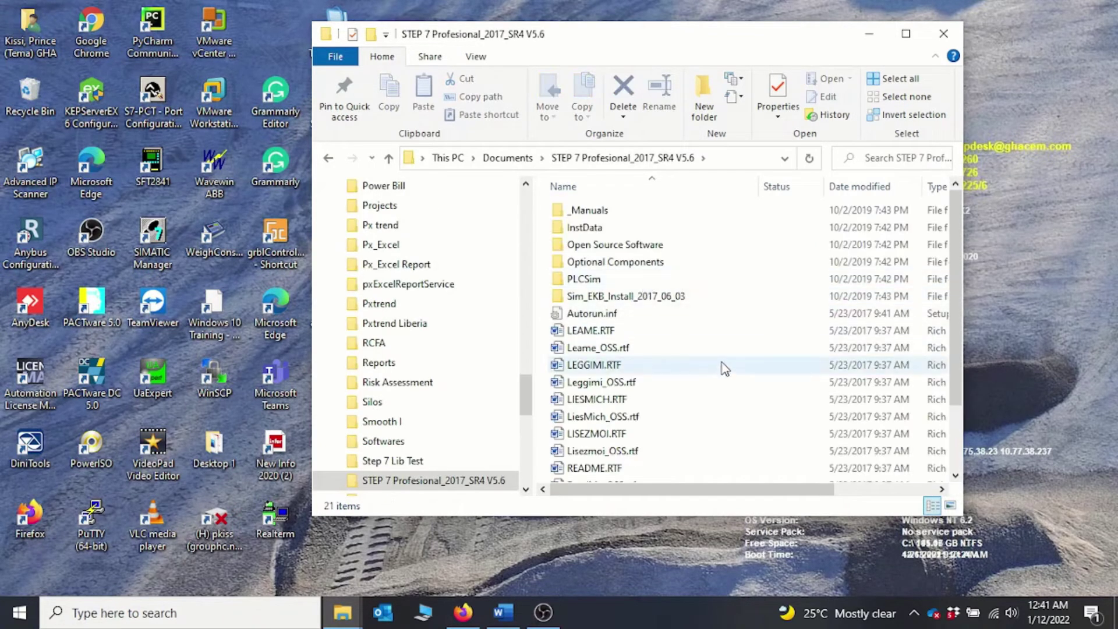
Run Setup.exe as administrator and approve the User Account Control prompt
{"action": "scroll", "coordinate": [723, 367], "scroll_direction": "down", "scroll_amount": 2}
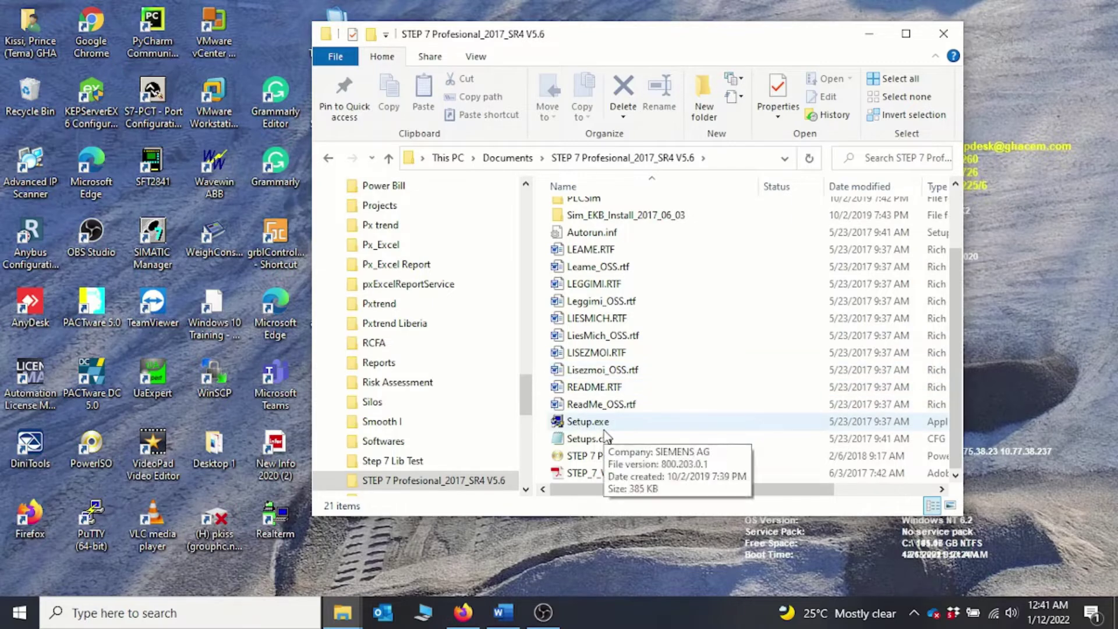
{"action": "left_click", "coordinate": [581, 424]}
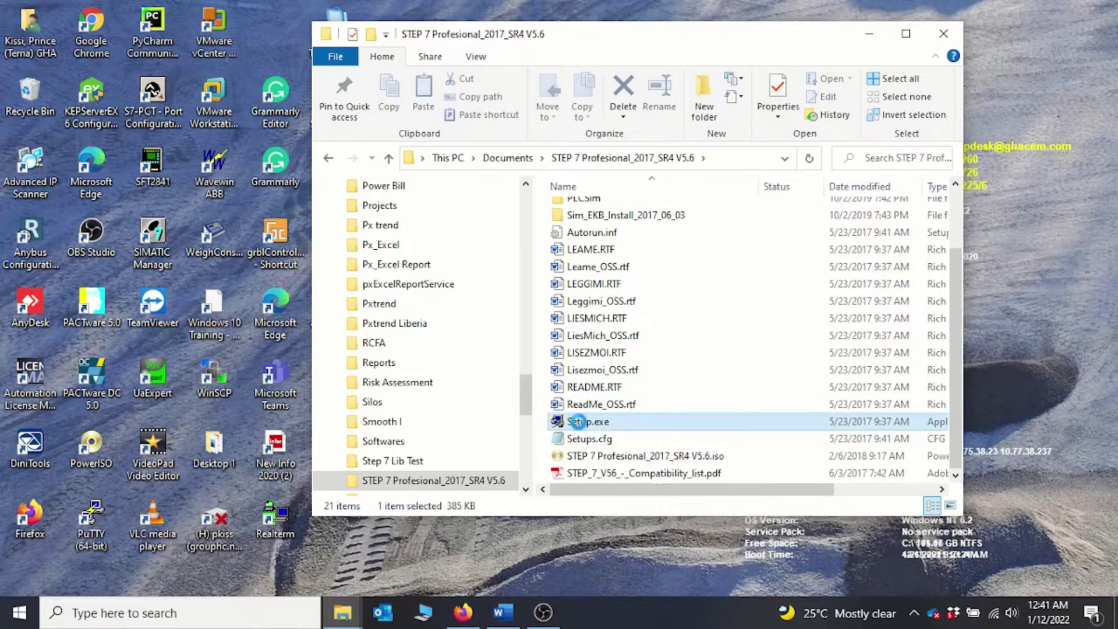
{"action": "right_click", "coordinate": [579, 426]}
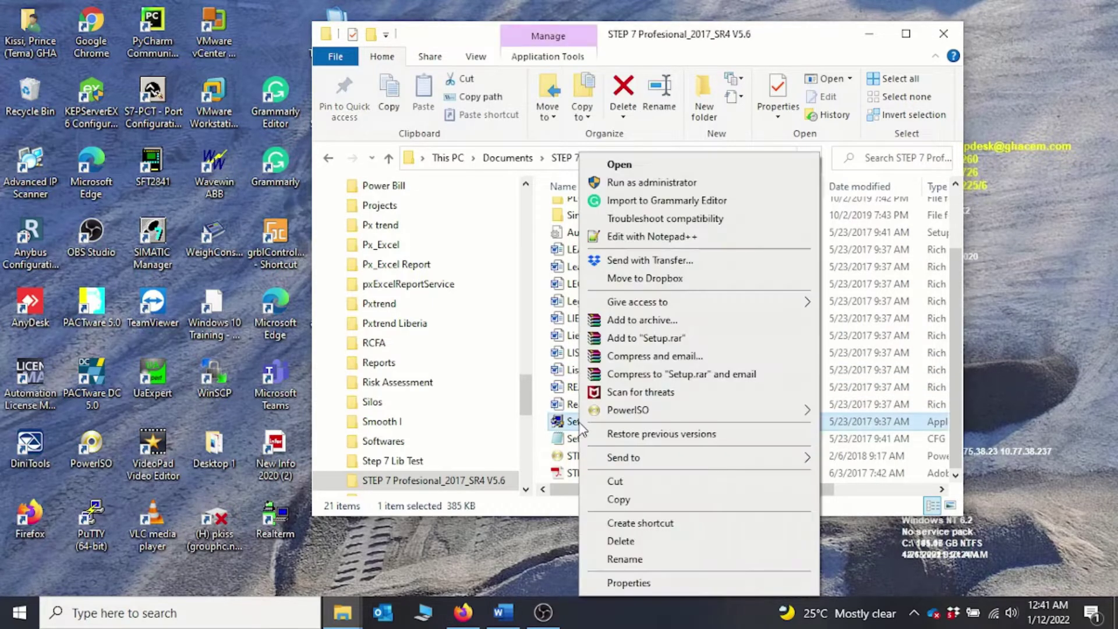
{"action": "left_click", "coordinate": [648, 185]}
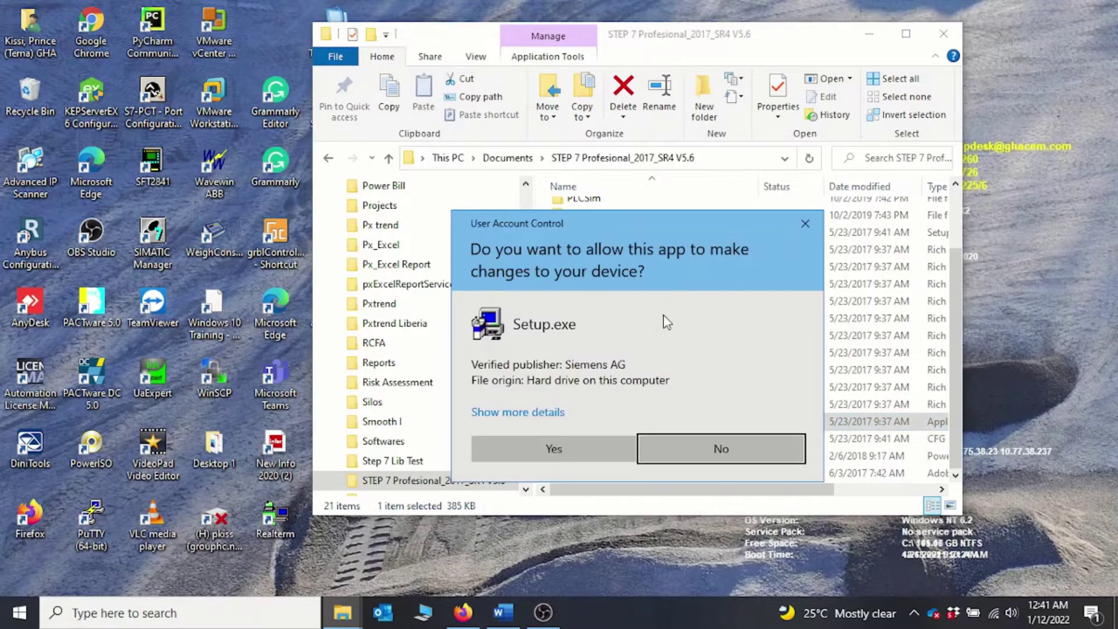
{"action": "left_click", "coordinate": [554, 449]}
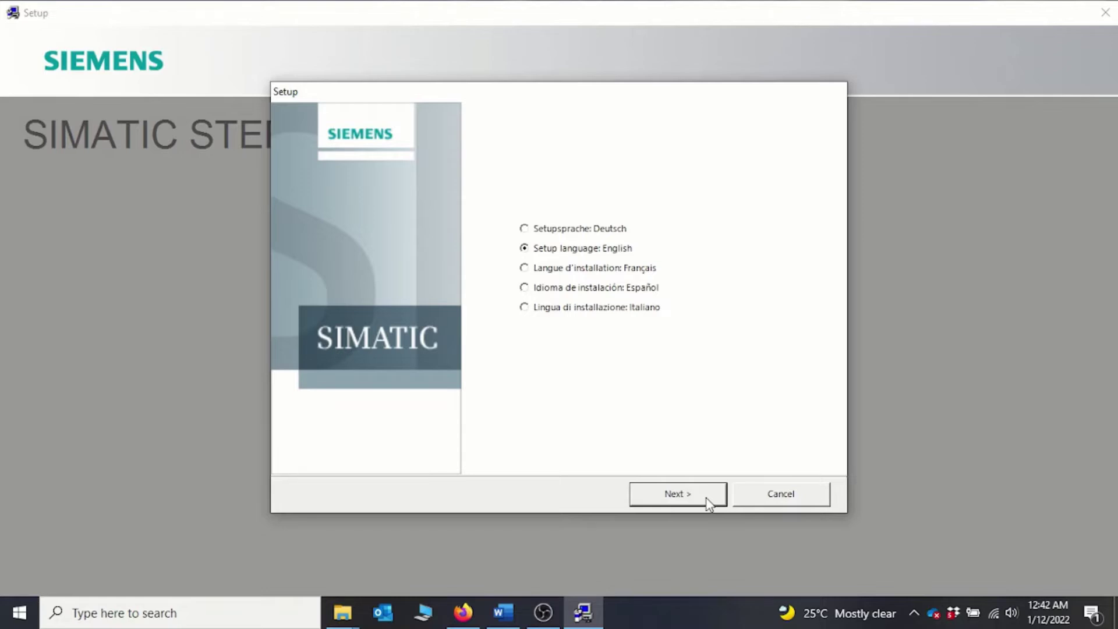
Cancel the STEP 7 Setup wizard, confirm with Yes, and finish the interrupted setup
{"action": "left_click", "coordinate": [778, 498]}
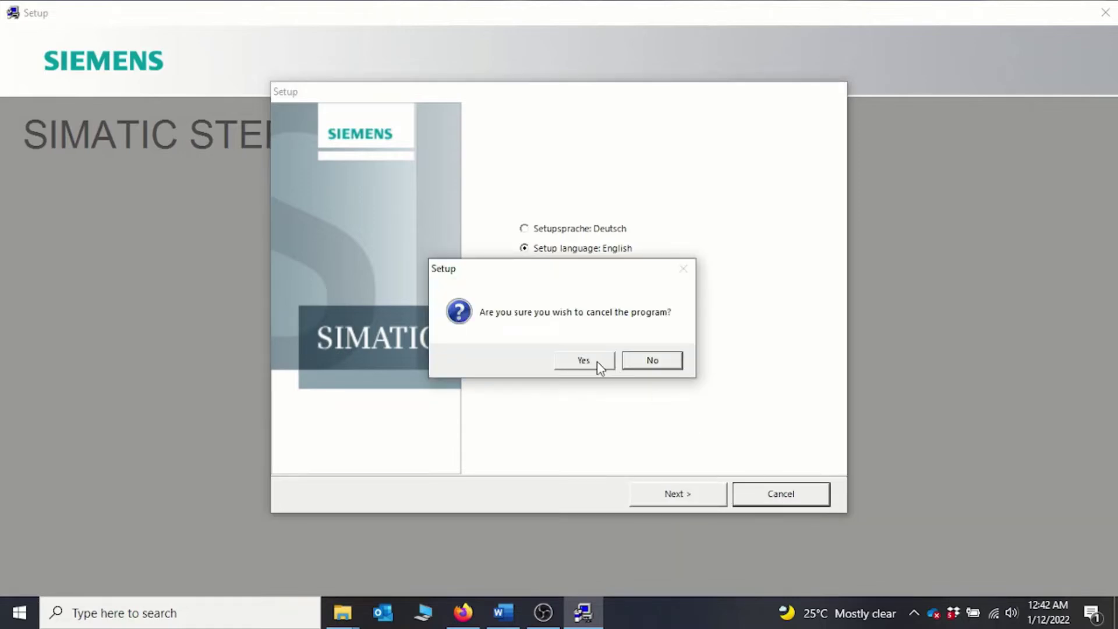
{"action": "left_click", "coordinate": [597, 361]}
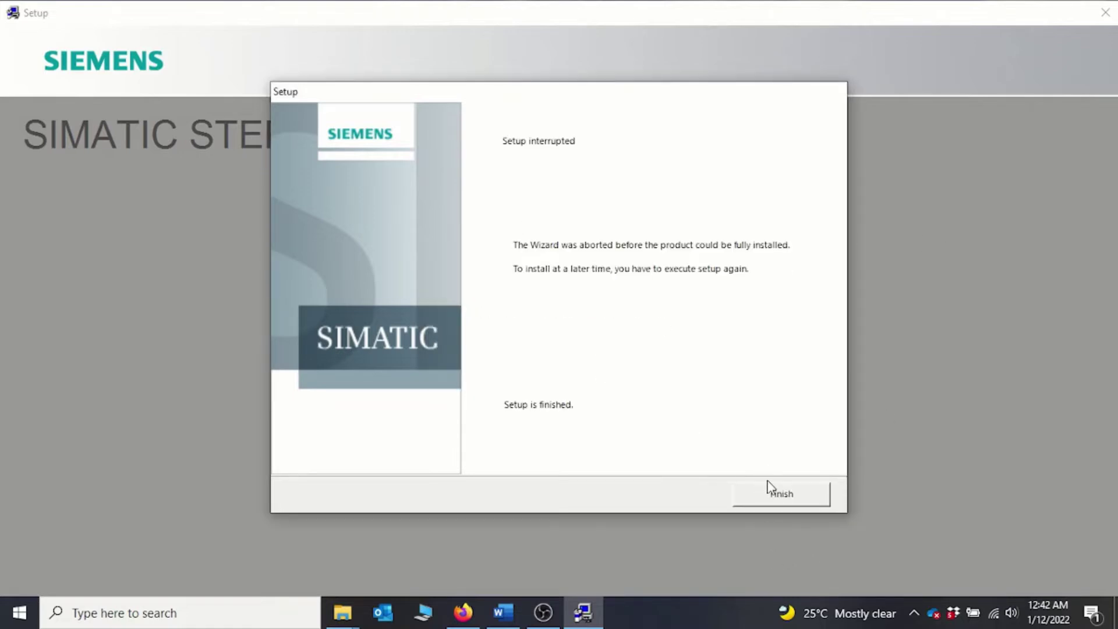
{"action": "left_click", "coordinate": [781, 494]}
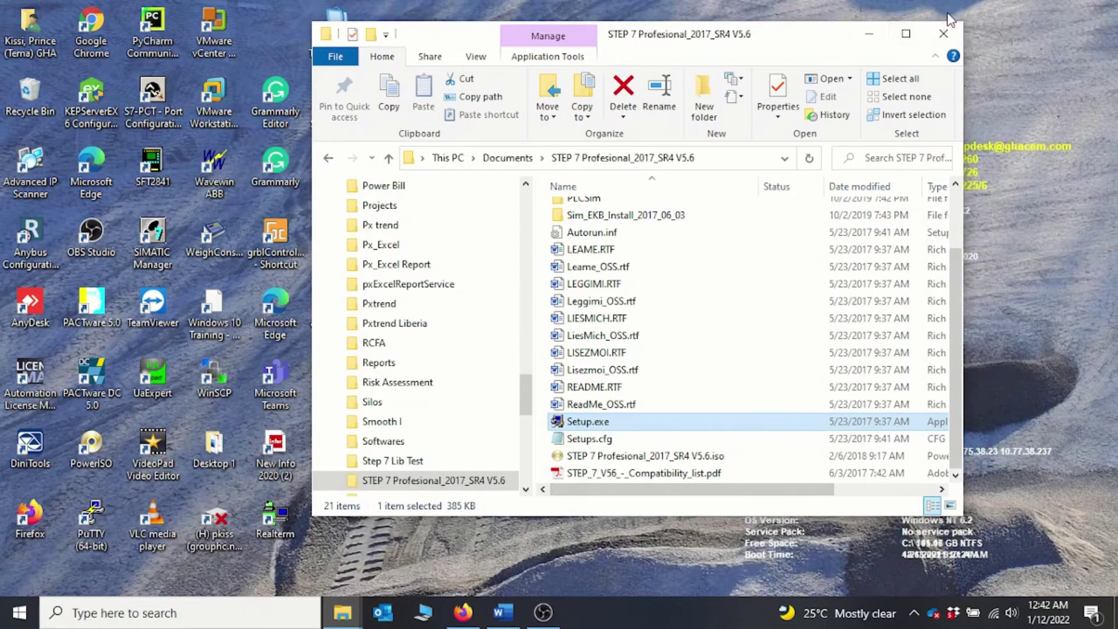
Restore the STEP 7 folder, open Sim_EKB_Install_2017_06_03, and run its key installer as administrator
{"action": "left_click", "coordinate": [869, 33]}
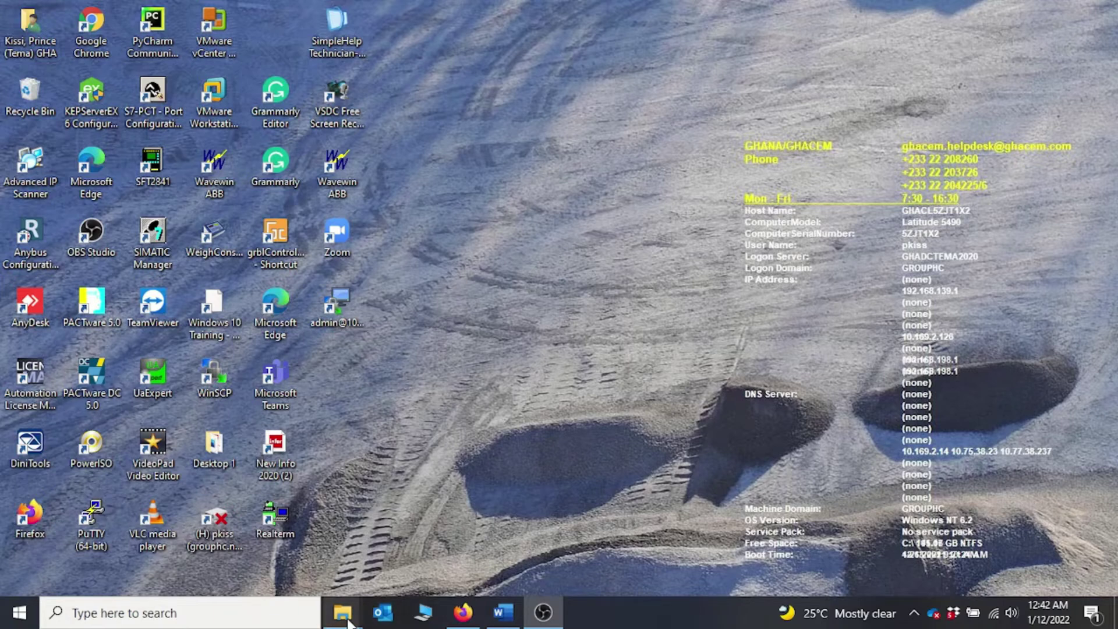
{"action": "mouse_move", "coordinate": [345, 622]}
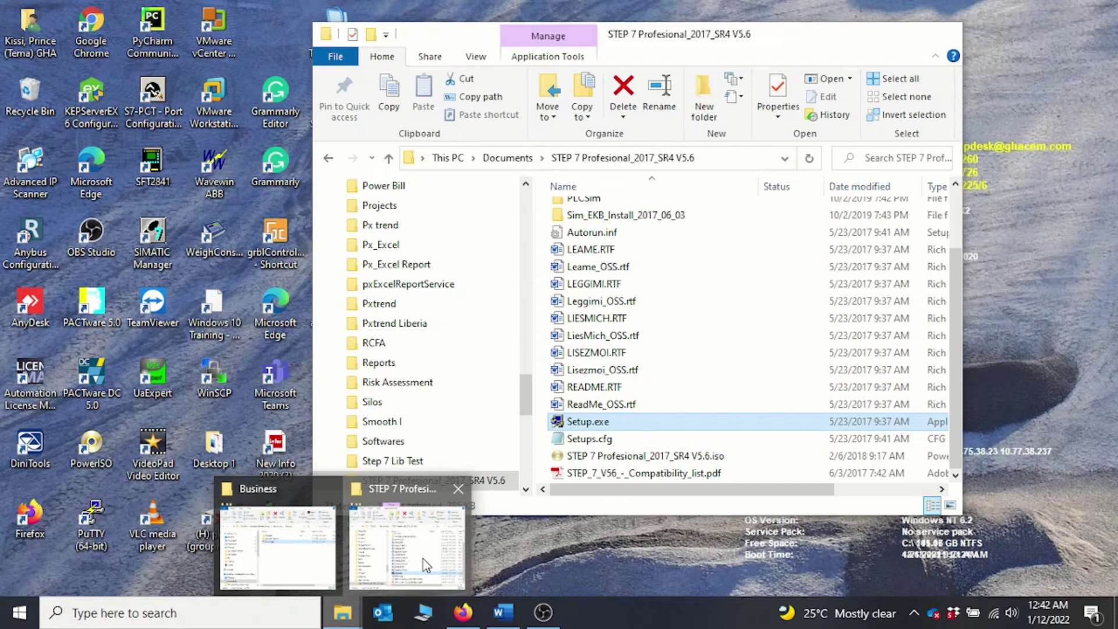
{"action": "left_click", "coordinate": [424, 559]}
{"action": "scroll", "coordinate": [683, 369], "scroll_direction": "up", "scroll_amount": 1}
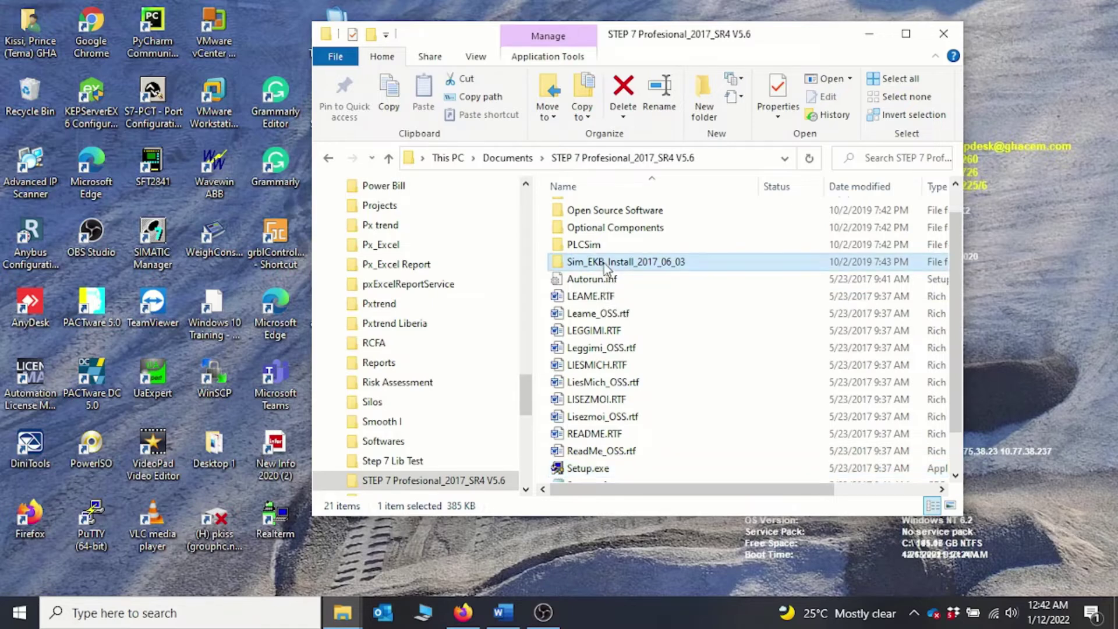
{"action": "double_click", "coordinate": [605, 264]}
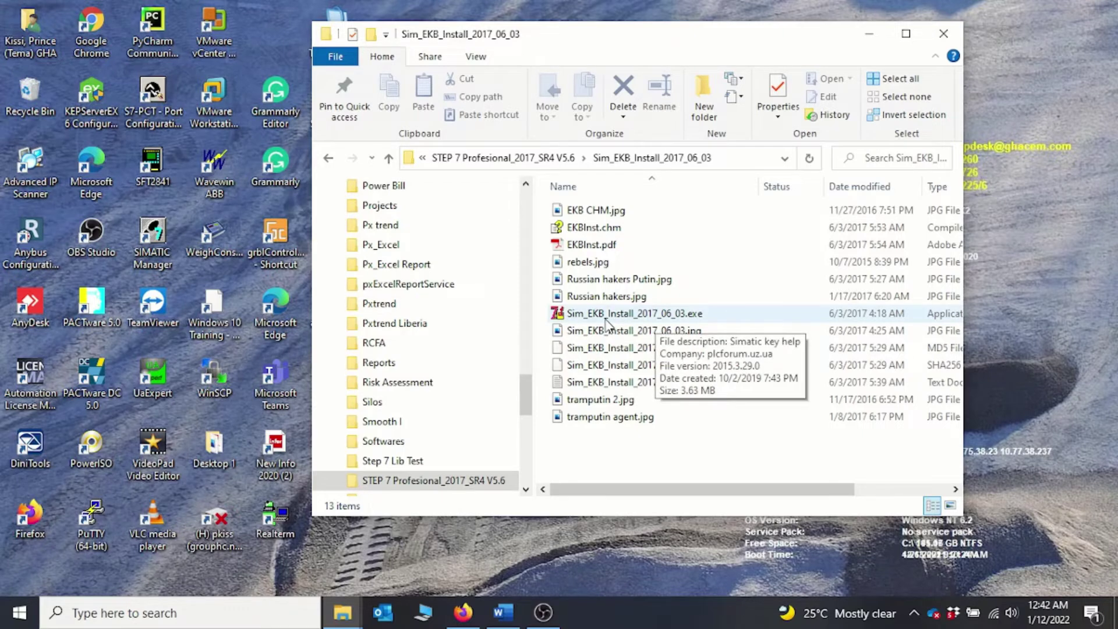
{"action": "right_click", "coordinate": [605, 320]}
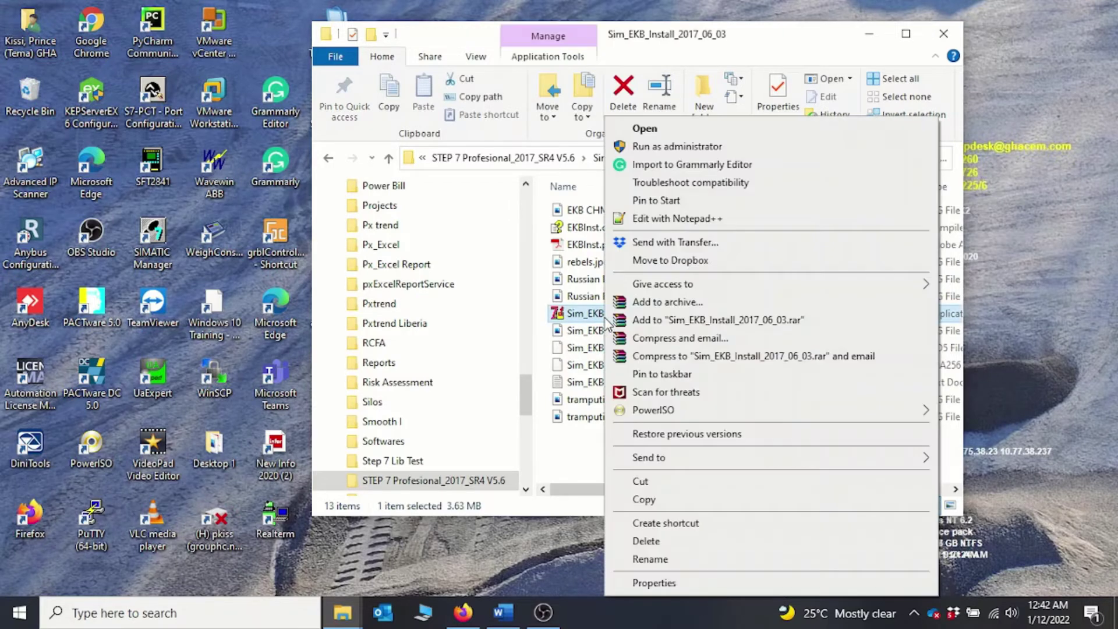
{"action": "left_click", "coordinate": [684, 147]}
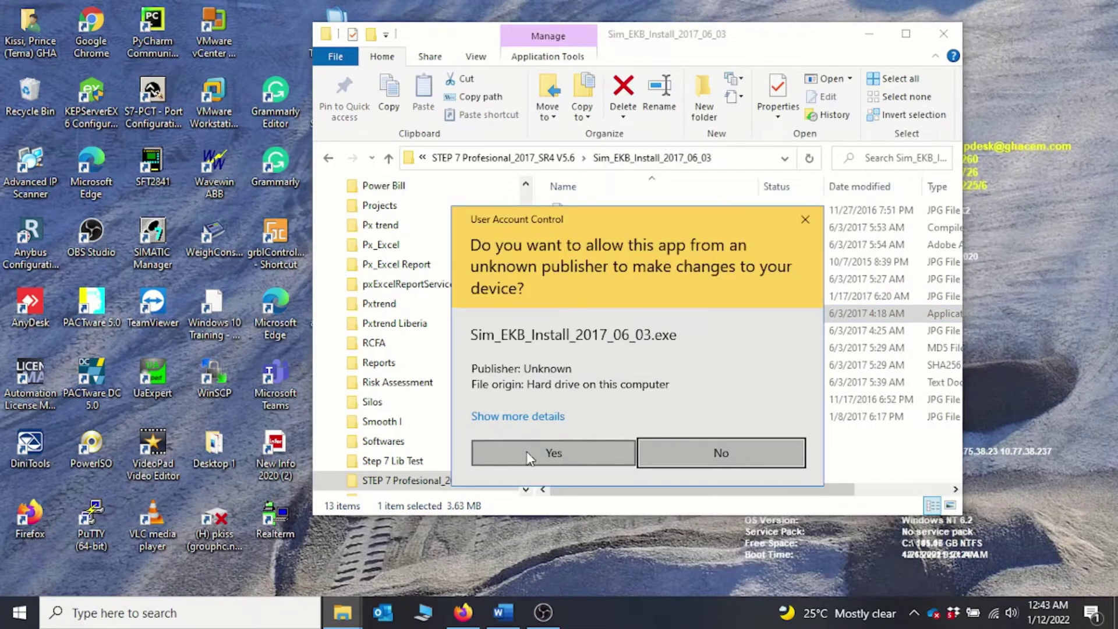
Install all three license keys as short keys, skip overwriting A1PLCS54.EKB and A1K70030.EKB, then close
{"action": "left_click", "coordinate": [527, 452]}
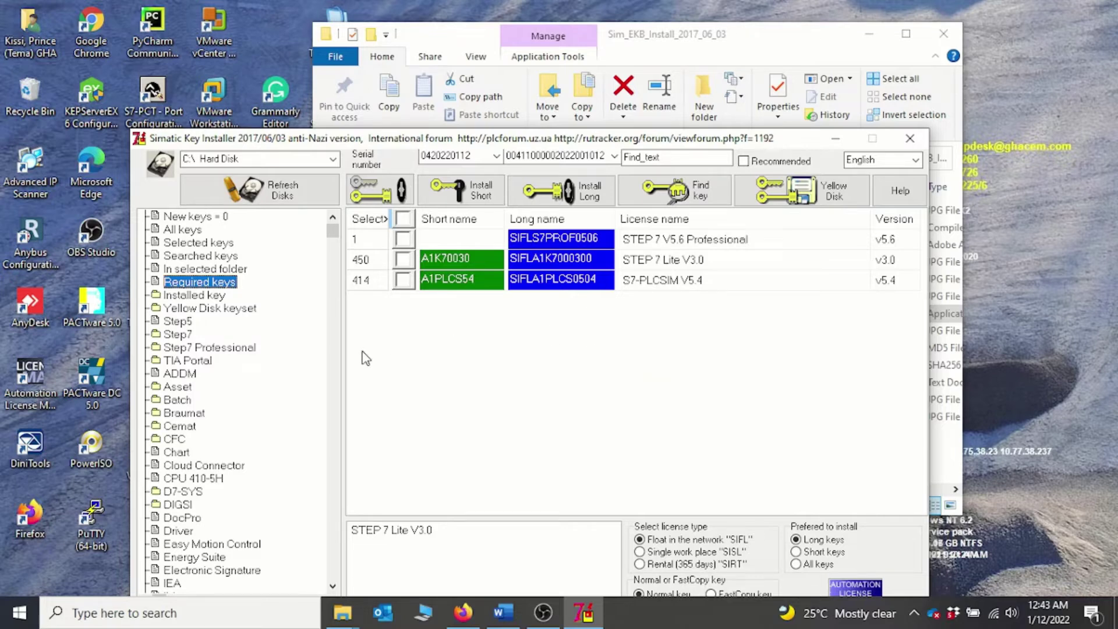
{"action": "left_click", "coordinate": [403, 218]}
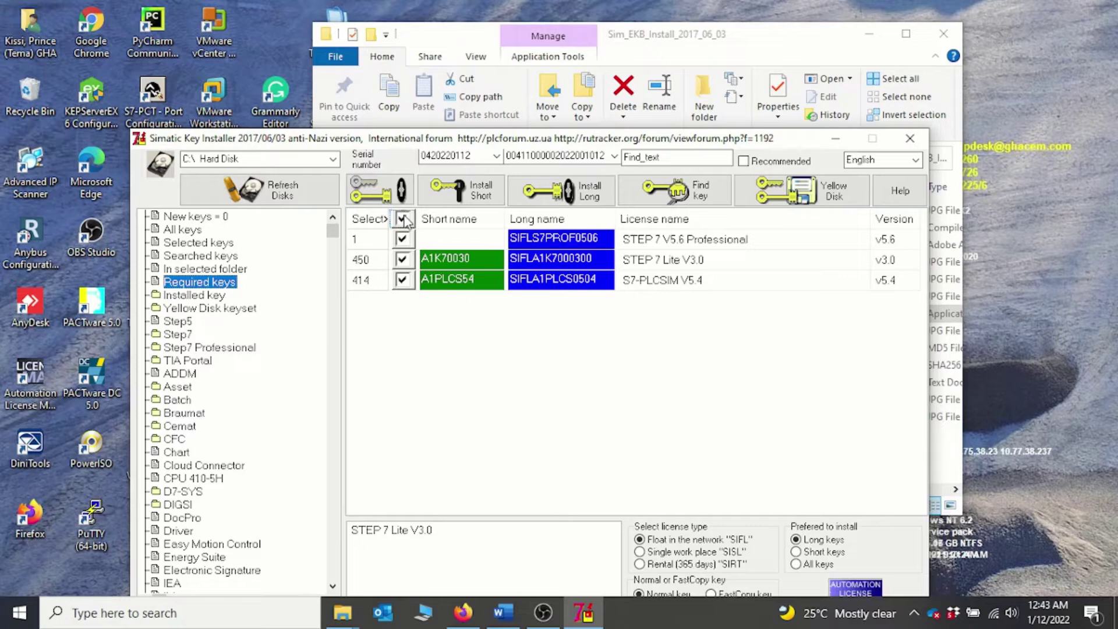
{"action": "left_click", "coordinate": [482, 194]}
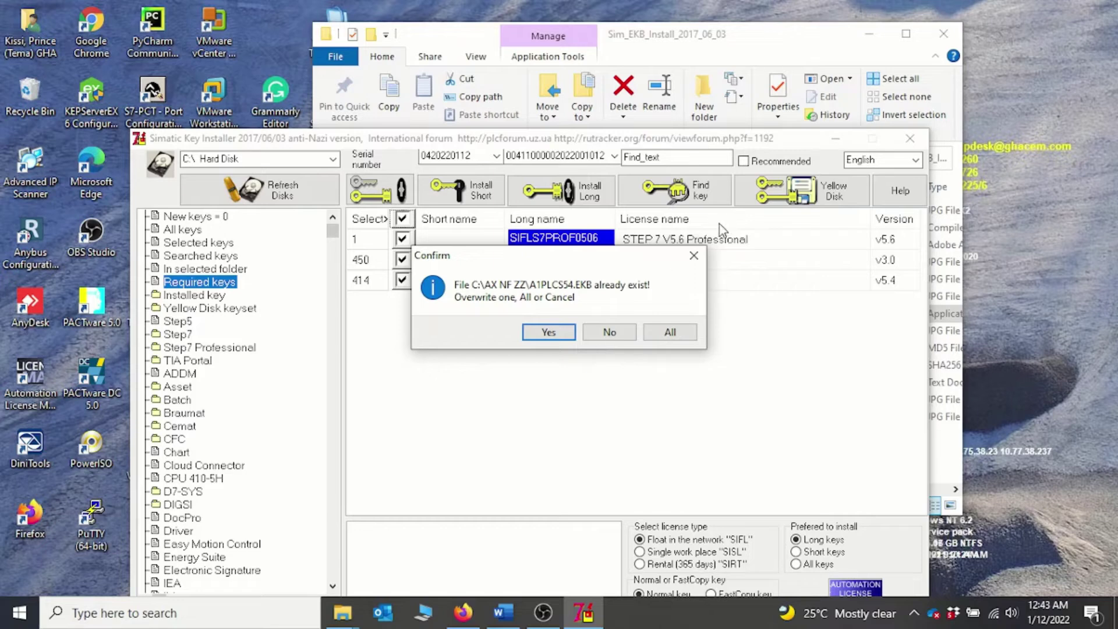
{"action": "left_click", "coordinate": [694, 257]}
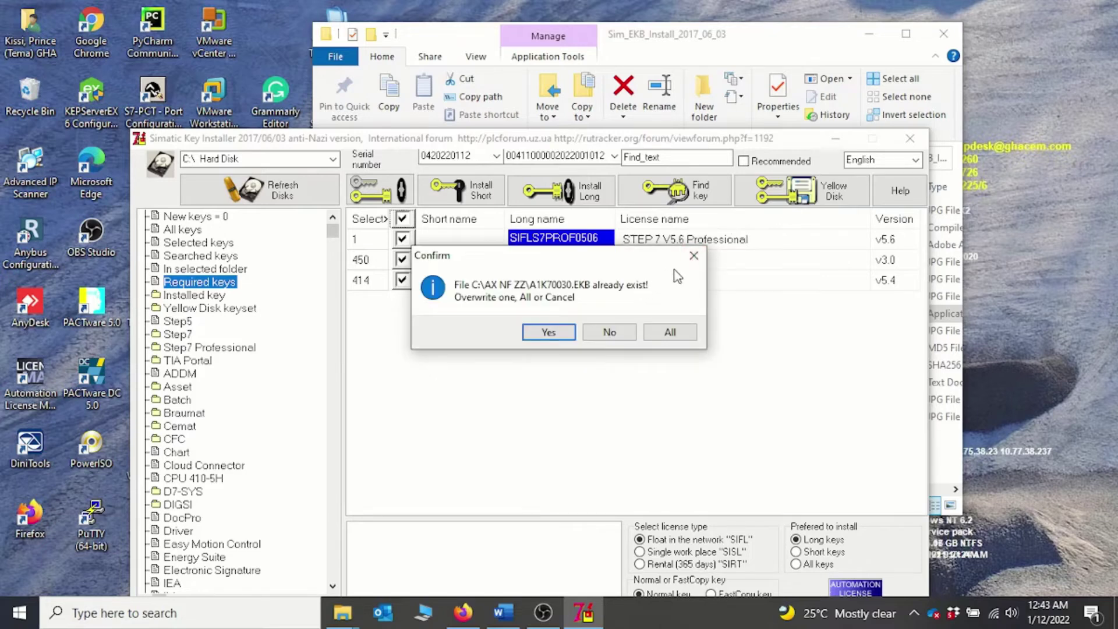
{"action": "left_click", "coordinate": [693, 256]}
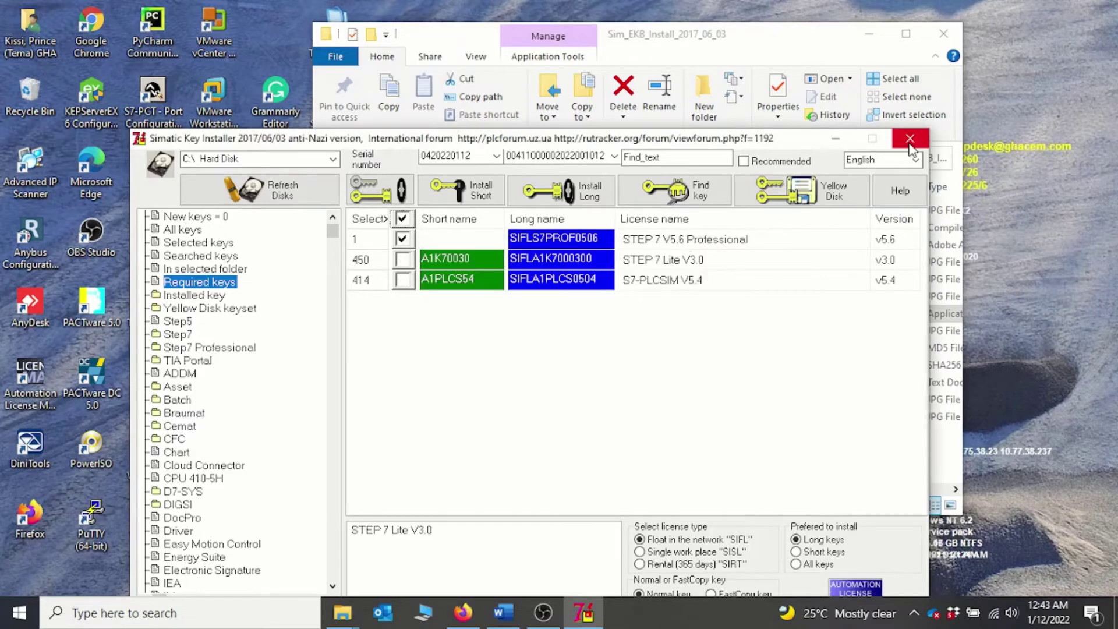
{"action": "left_click", "coordinate": [909, 140]}
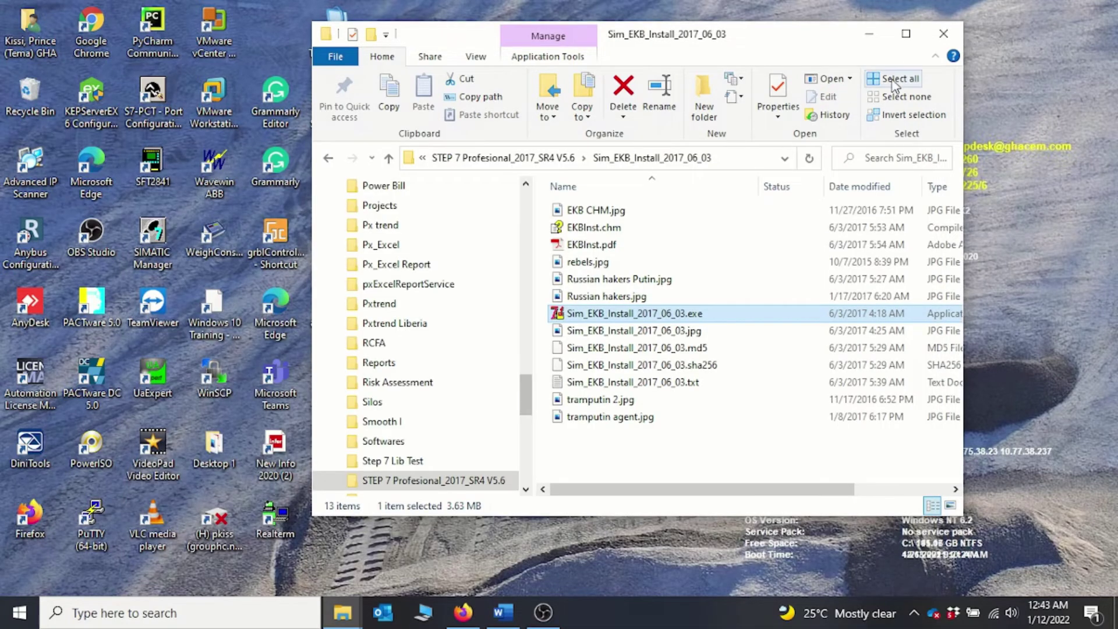
Minimize Explorer and start Automation License Manager to review the STEP 7 keys on OSDisk (C:)
{"action": "left_click", "coordinate": [869, 39]}
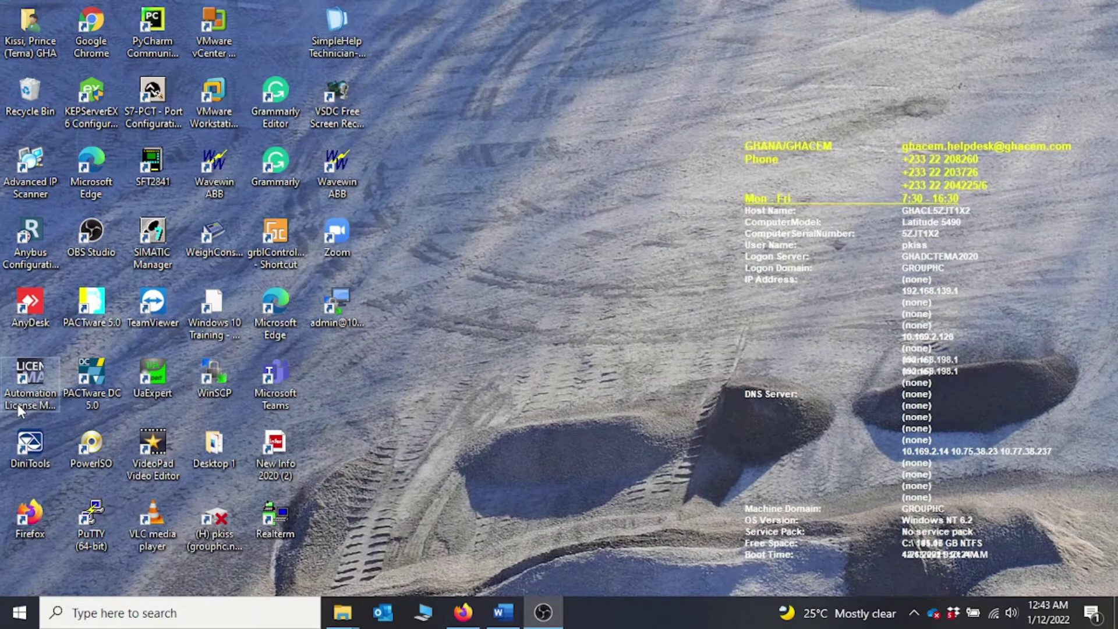
{"action": "double_click", "coordinate": [37, 373]}
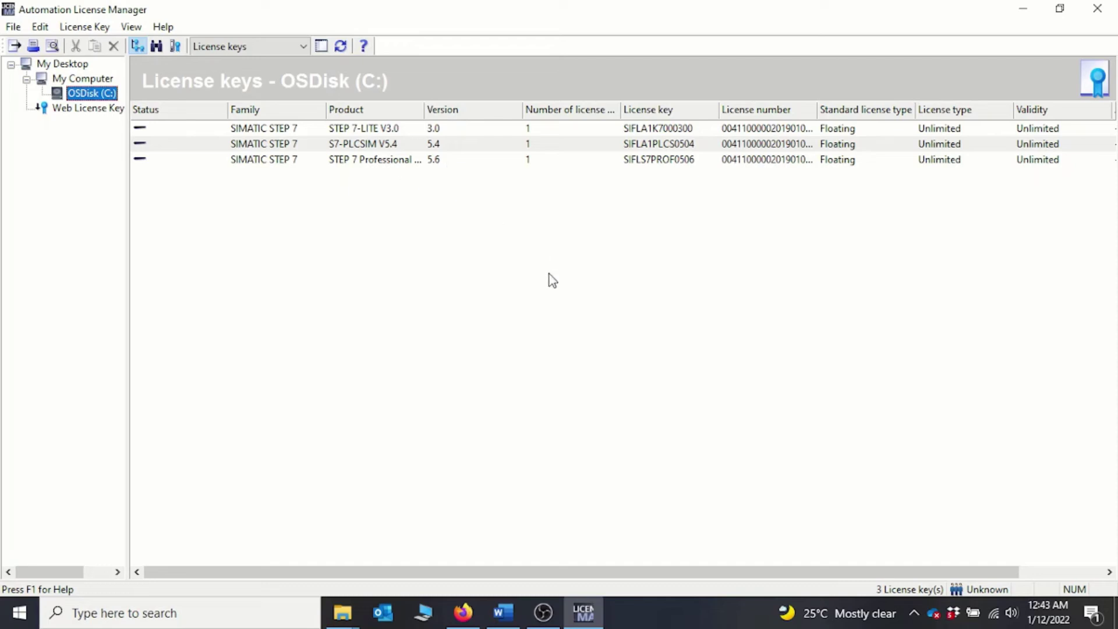
Close Automation License Manager and launch SIMATIC Manager from its desktop shortcut
{"action": "left_click", "coordinate": [1096, 10]}
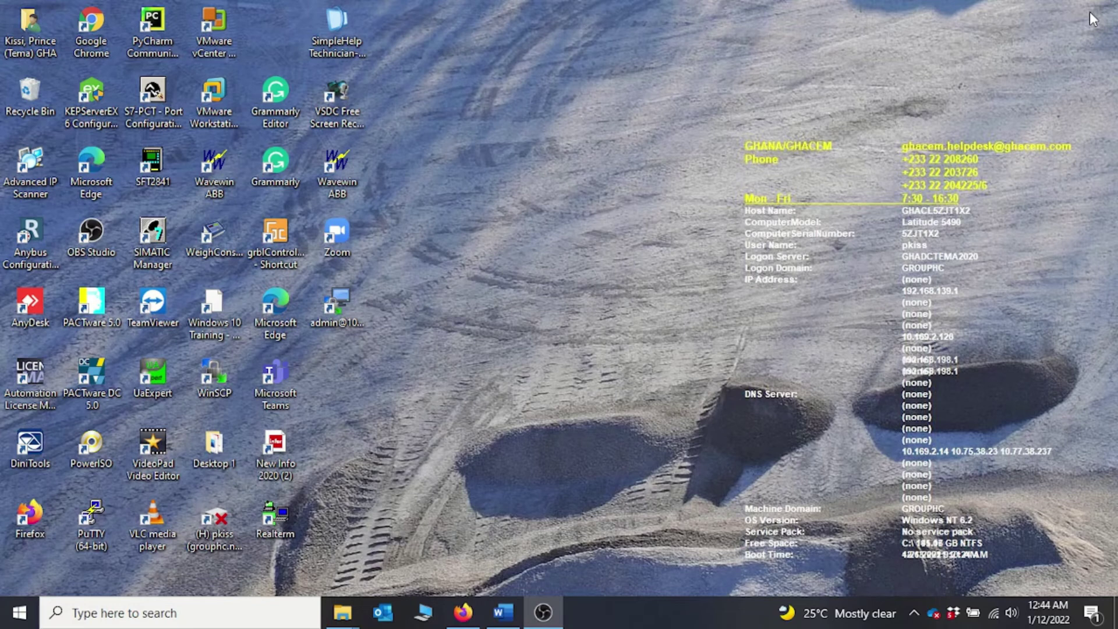
{"action": "double_click", "coordinate": [153, 242]}
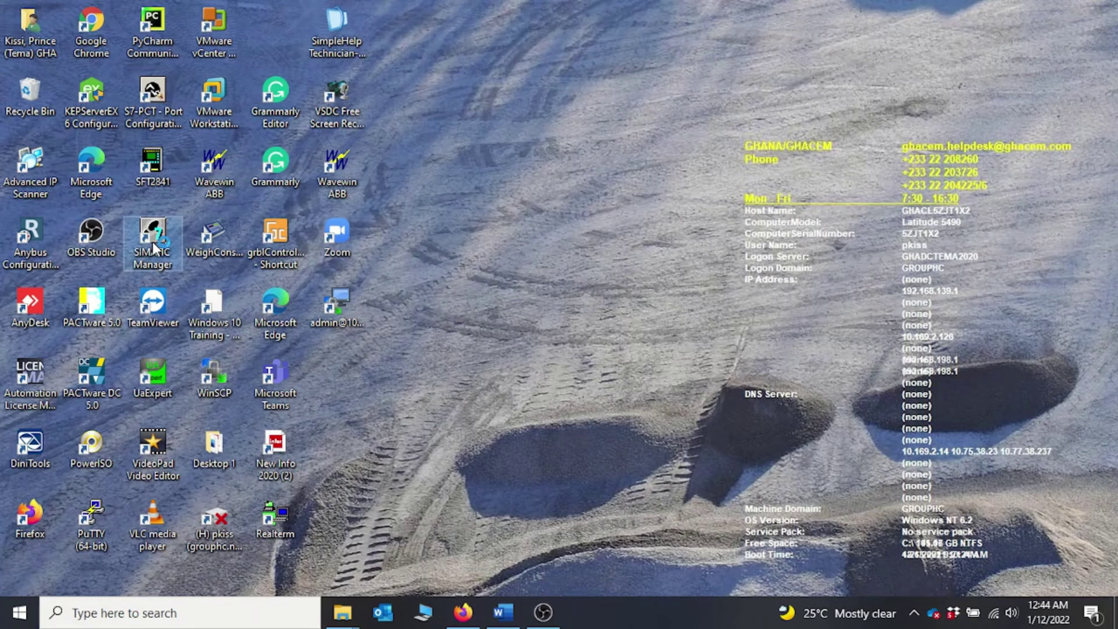